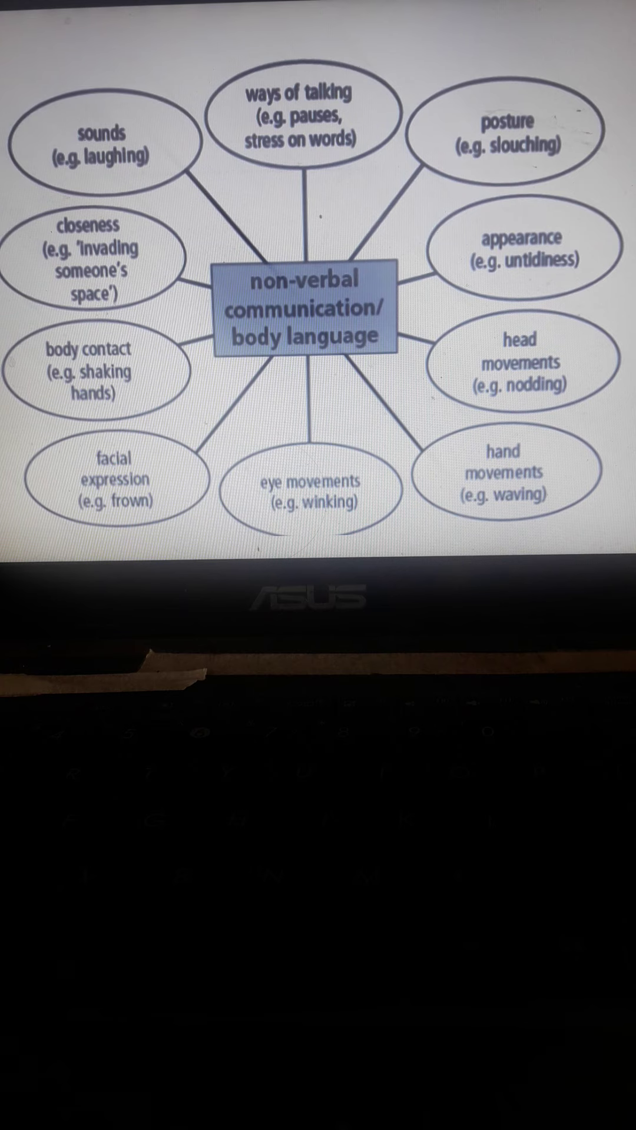
# Step: Advance the slideshow to the Nonverbal expressions slide on kinesics, proxemics and physical environment
pyautogui.press('Right')
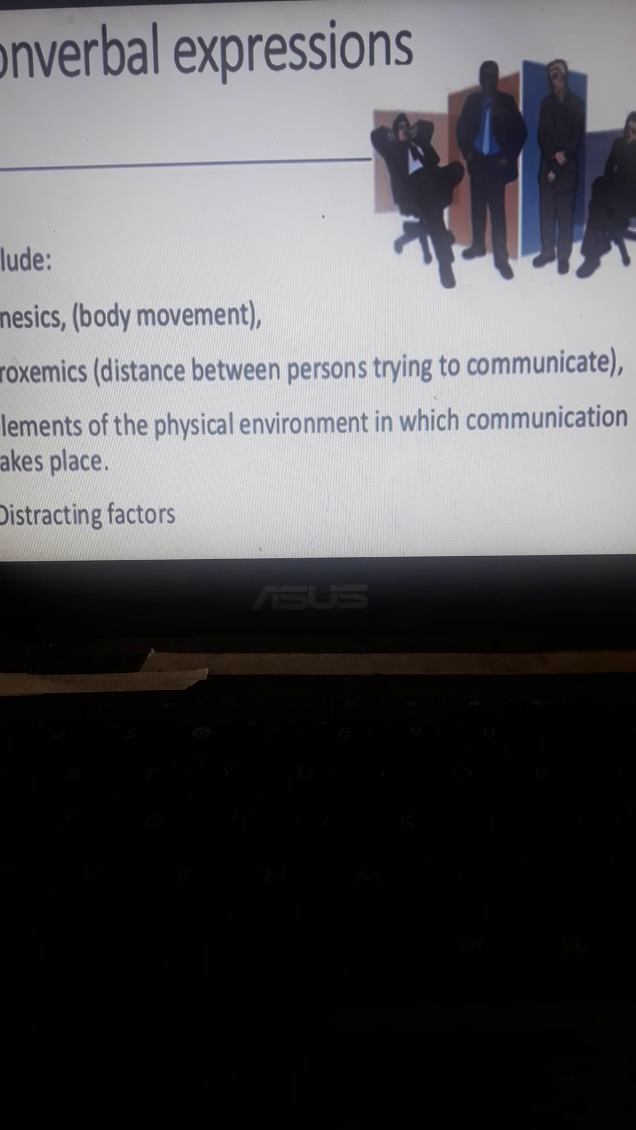
# Step: Advance to the Key Components of Kinesics slide covering eye contact, posture and gestures
pyautogui.press('Right')
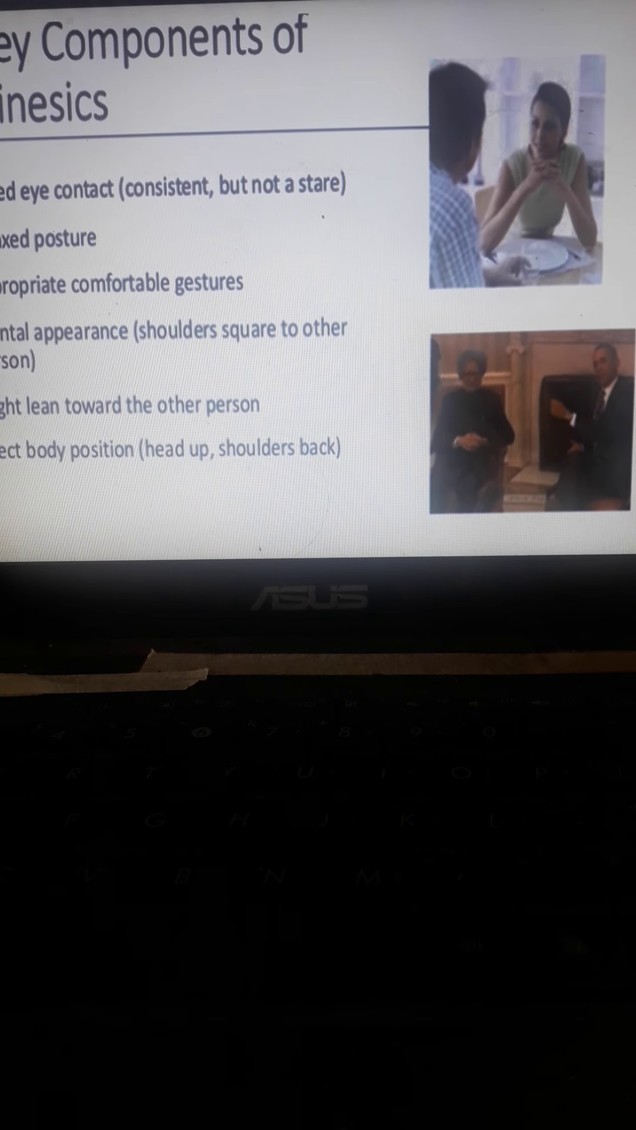